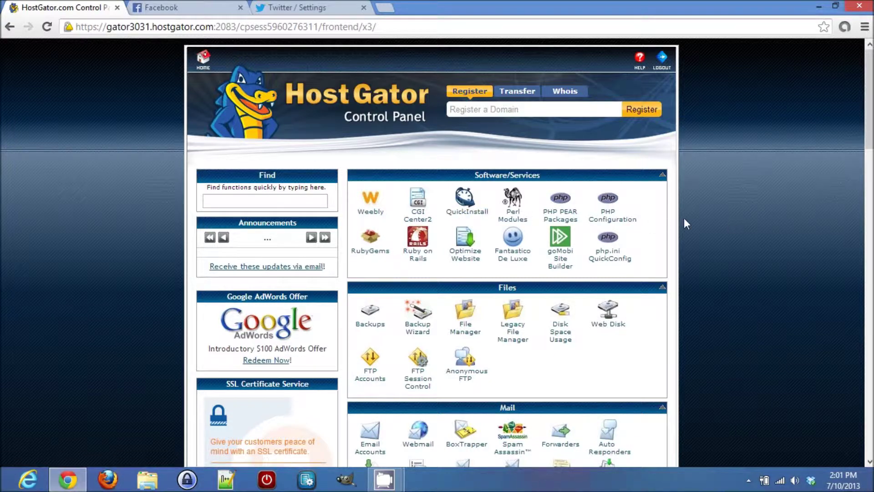
# Find QuickInstall in the hosting control panel, open its WordPress installer and browse the available software list.
pyautogui.click(286, 198)
pyautogui.write('quick')
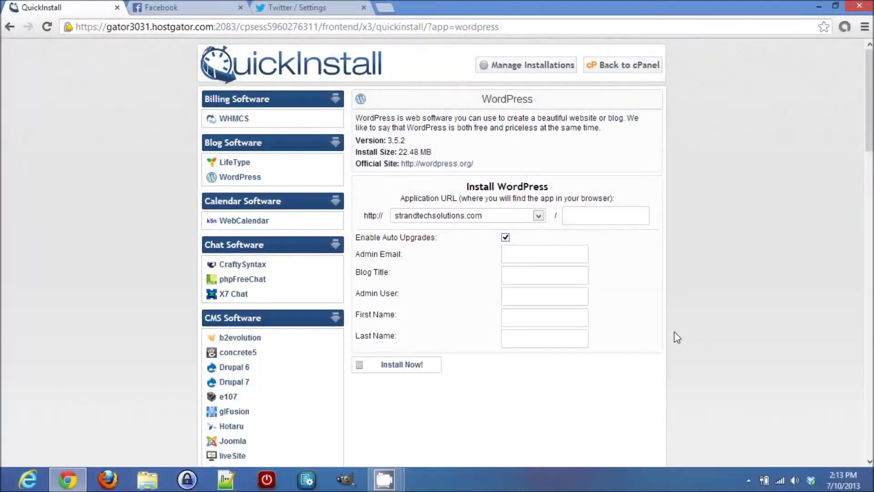
pyautogui.scroll(-18, 131, 286)
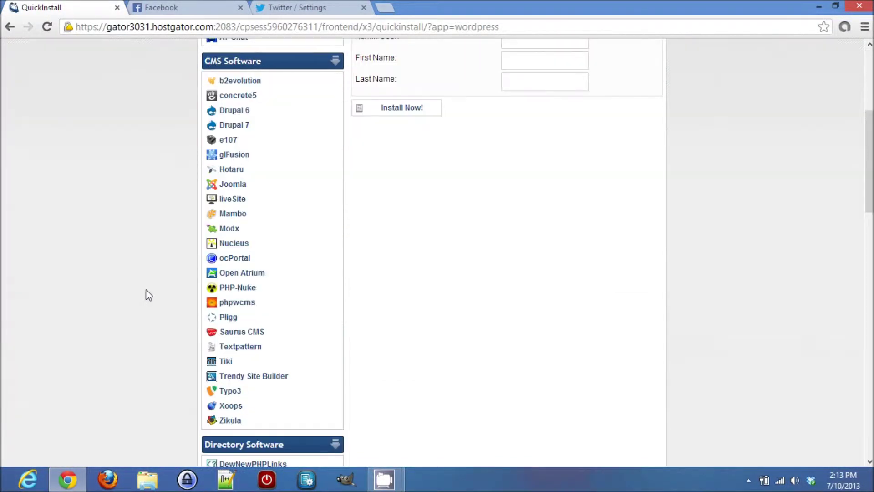
pyautogui.scroll(-10, 146, 293)
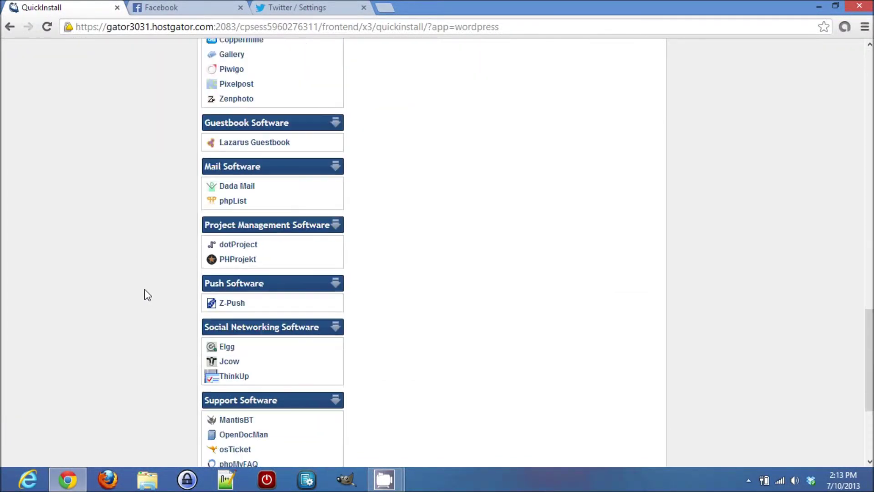
pyautogui.scroll(10, 144, 293)
pyautogui.scroll(20, 143, 289)
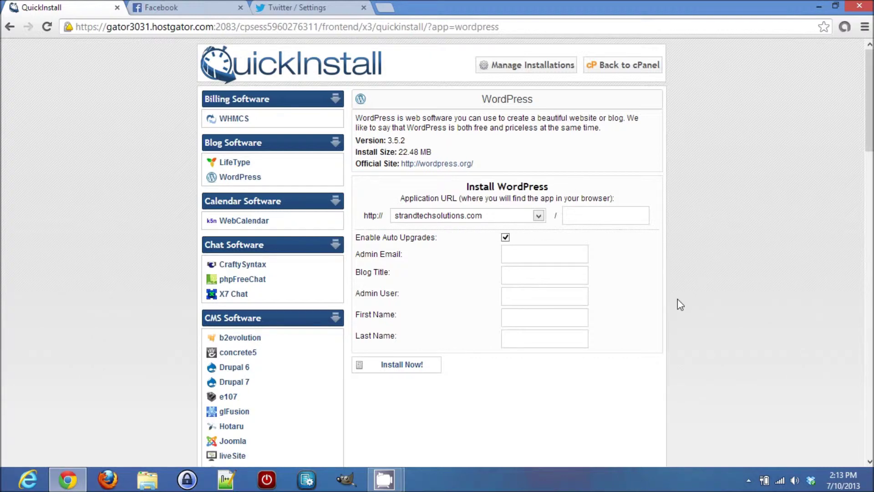
pyautogui.click(616, 210)
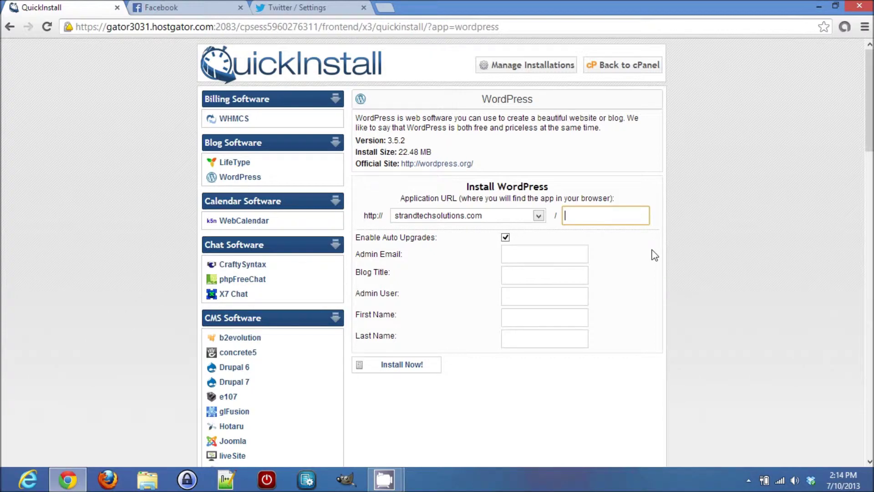
pyautogui.write('blog')
pyautogui.press('BackSpace')
pyautogui.press('BackSpace')
pyautogui.press('BackSpace')
pyautogui.press('BackSpace')
# Fill in the admin e-mail for the WordPress installation and set the blog title to "My Super Cool Blog".
pyautogui.click(564, 253)
pyautogui.write('blog')
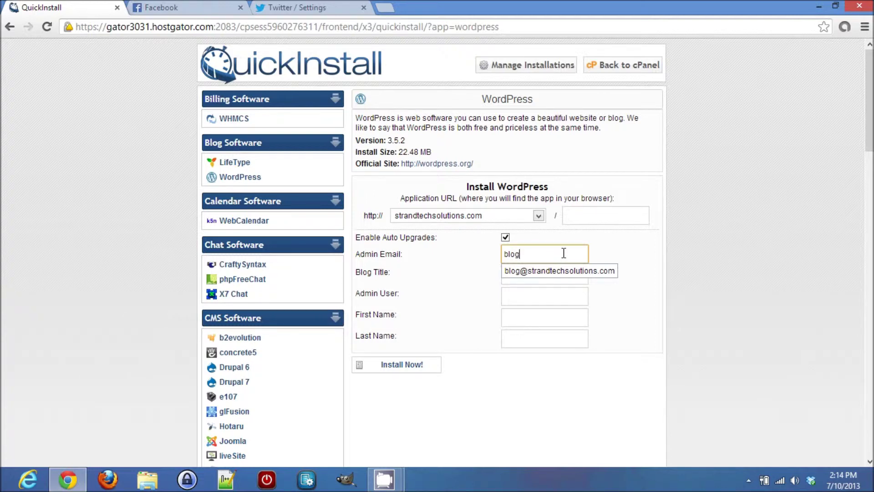
pyautogui.click(555, 271)
pyautogui.click(568, 273)
pyautogui.write('My Su')
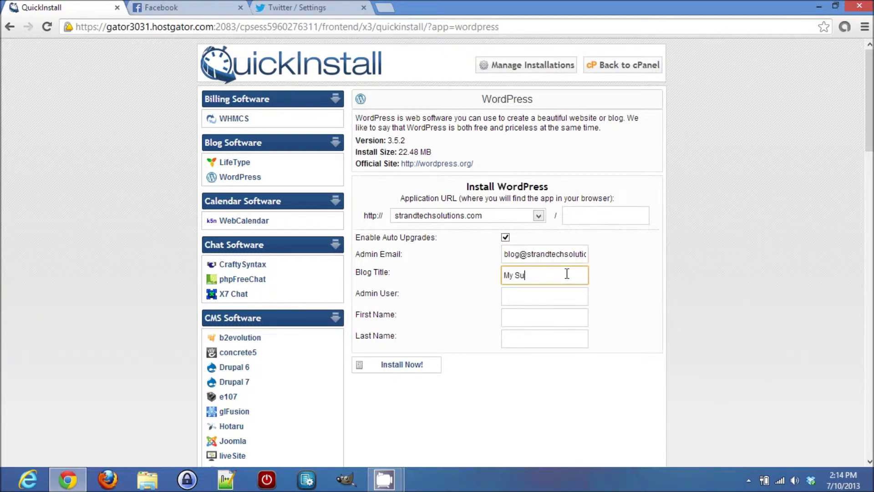
pyautogui.write('per Cool Blog')
pyautogui.press('Tab')
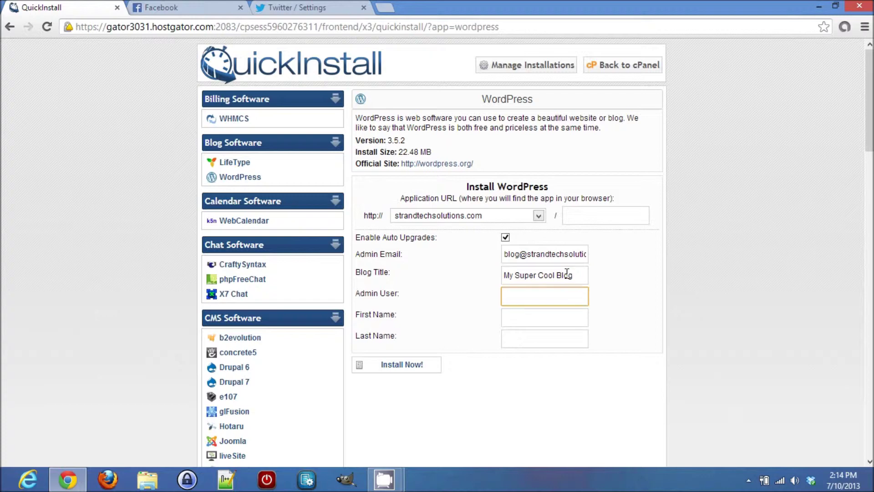
# Set the admin user to "original", fill in the first and last name, and start the WordPress installation.
pyautogui.write('original')
pyautogui.press('BackSpace')
pyautogui.click(576, 318)
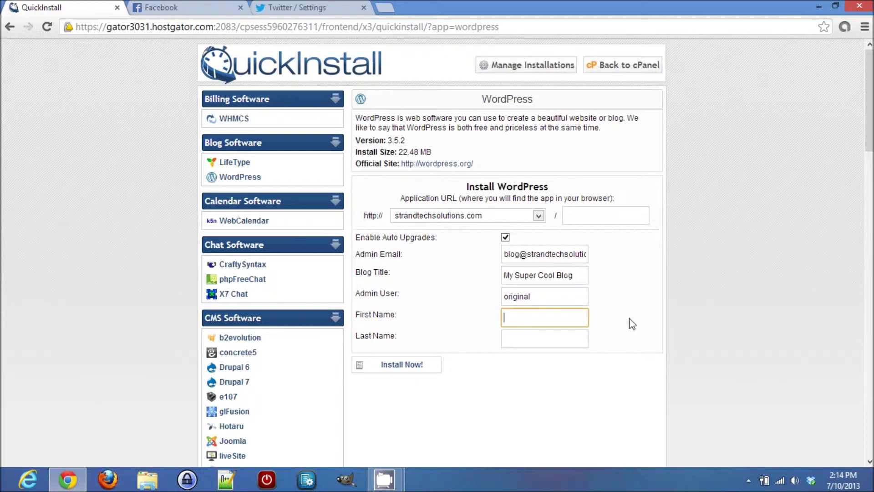
pyautogui.write('Your')
pyautogui.press('Tab')
pyautogui.write('Name')
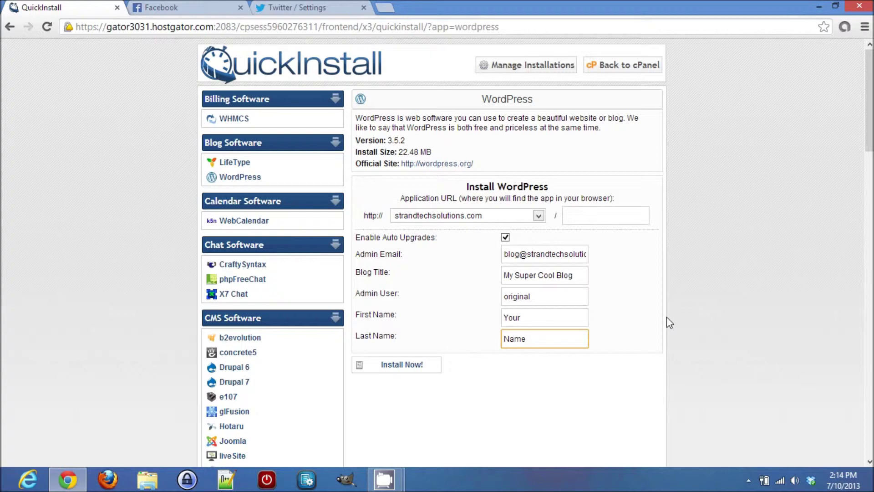
pyautogui.click(396, 366)
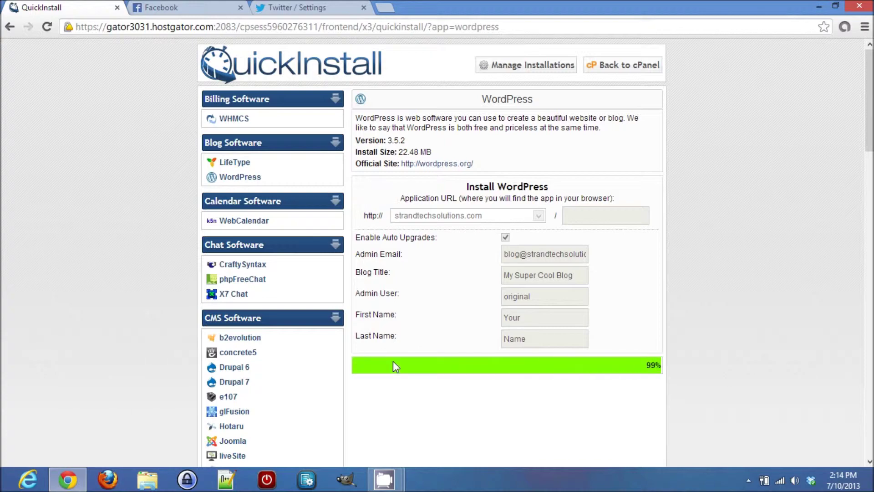
# Review the installation summary with the login details and open the new site's WordPress admin area.
pyautogui.scroll(-2, 674, 331)
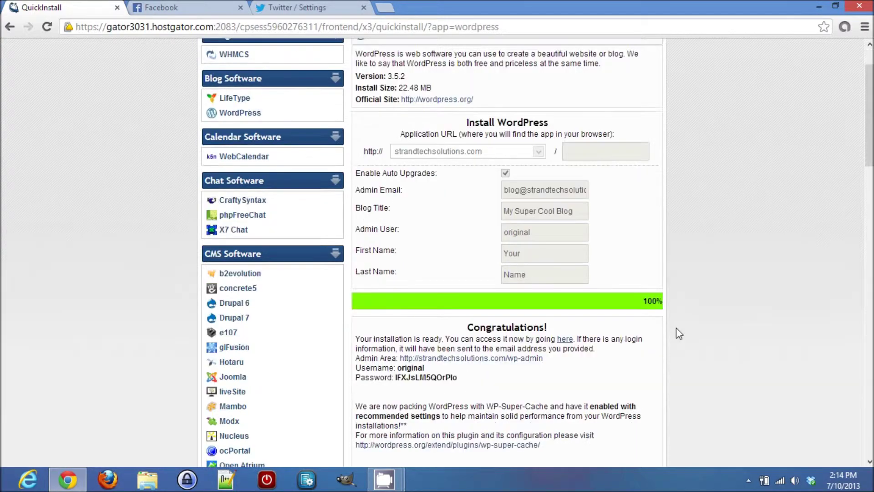
pyautogui.scroll(-3, 692, 327)
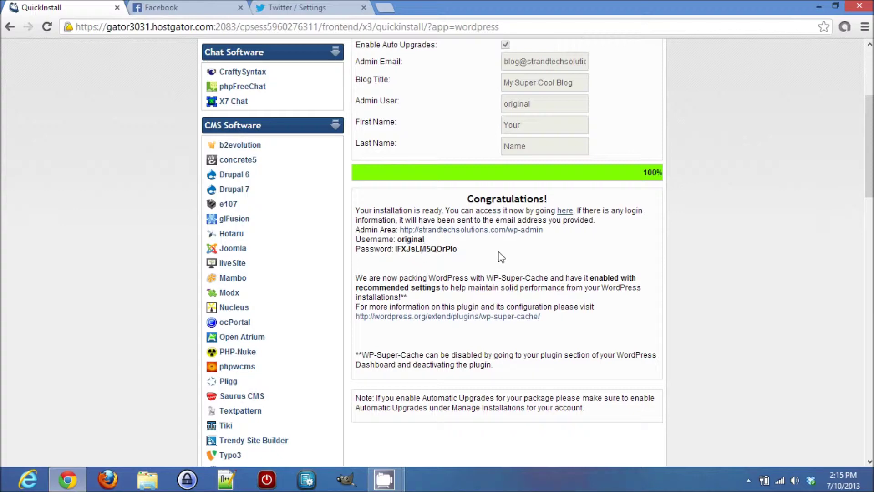
pyautogui.click(484, 230)
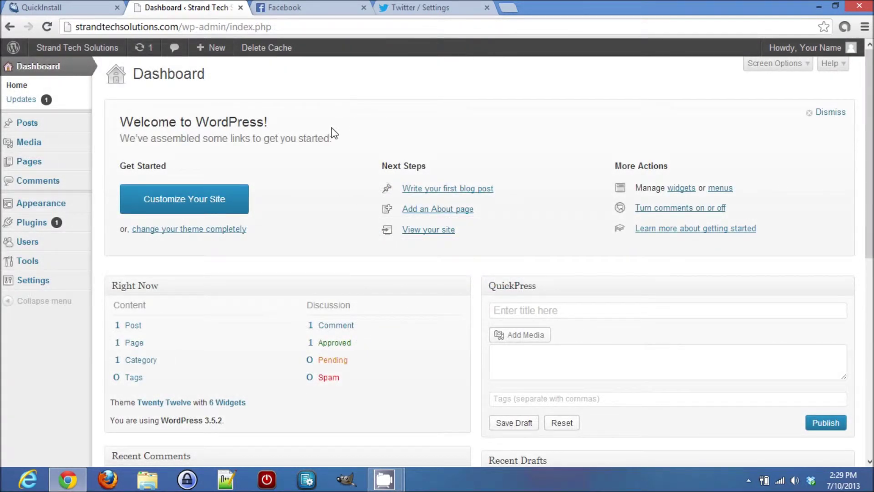
# Save the site's permalink settings with the Post name structure selected.
pyautogui.moveTo(60, 279)
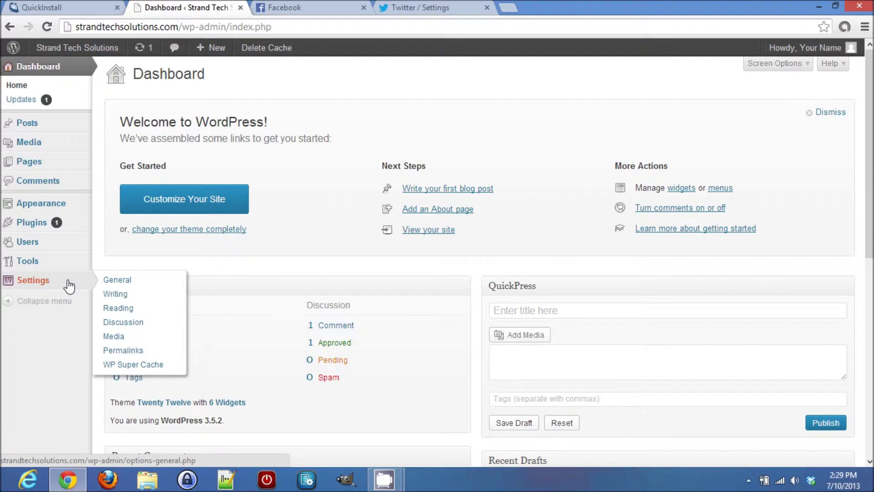
pyautogui.click(133, 350)
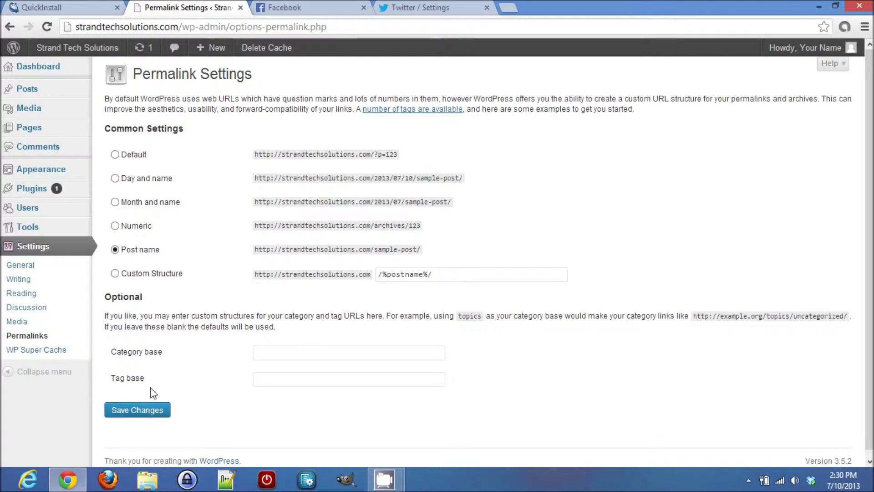
pyautogui.click(141, 411)
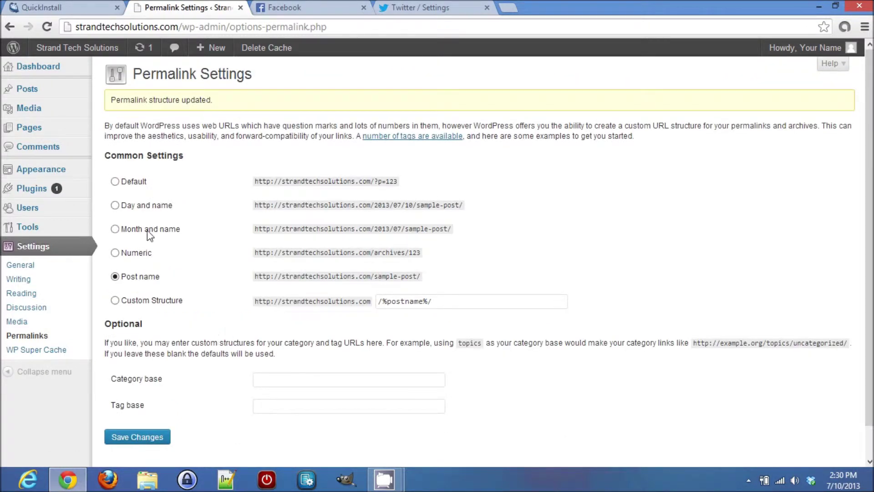
# Go to adding a new plugin and search the plugin directory for "WordPress SEO".
pyautogui.moveTo(27, 194)
pyautogui.click(128, 208)
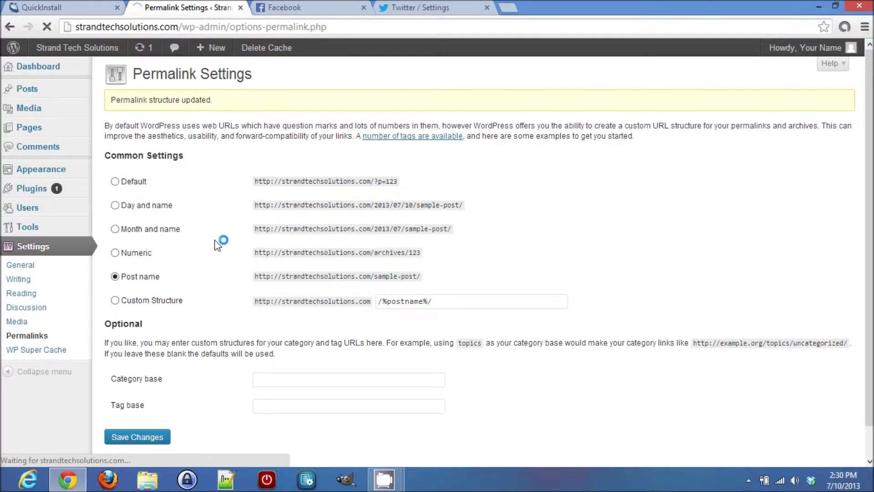
pyautogui.click(172, 174)
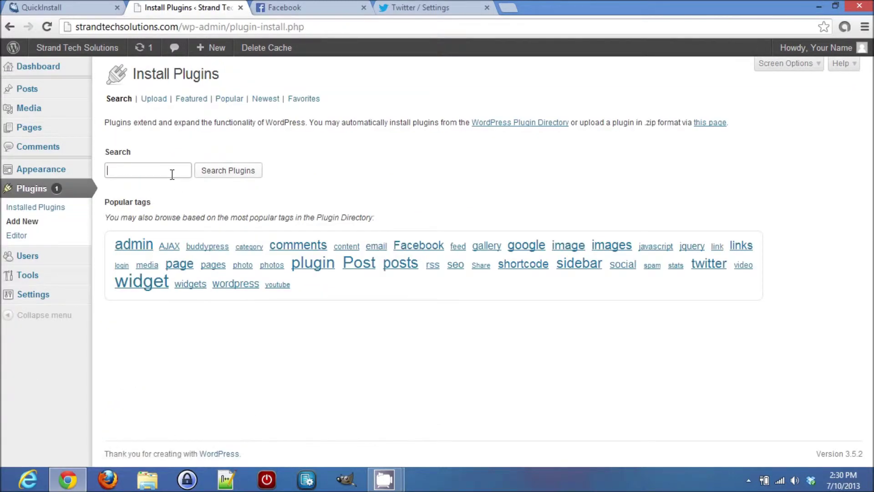
pyautogui.write('words')
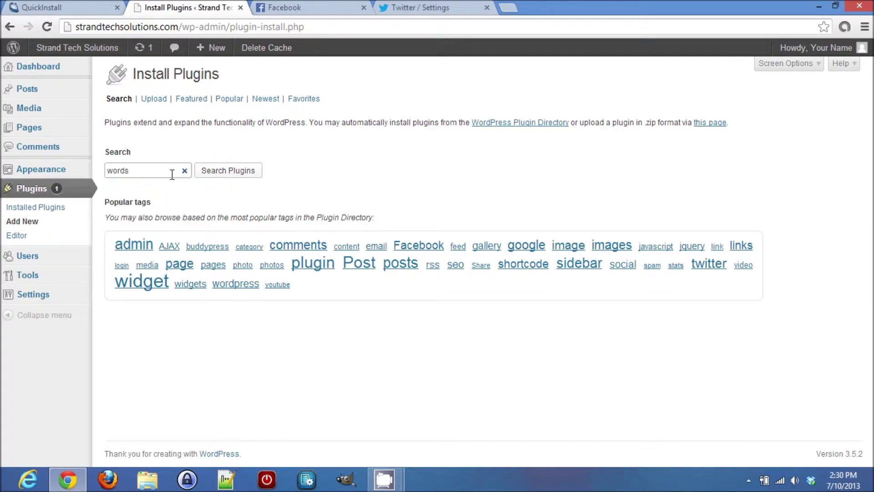
pyautogui.press('BackSpace')
pyautogui.write('press')
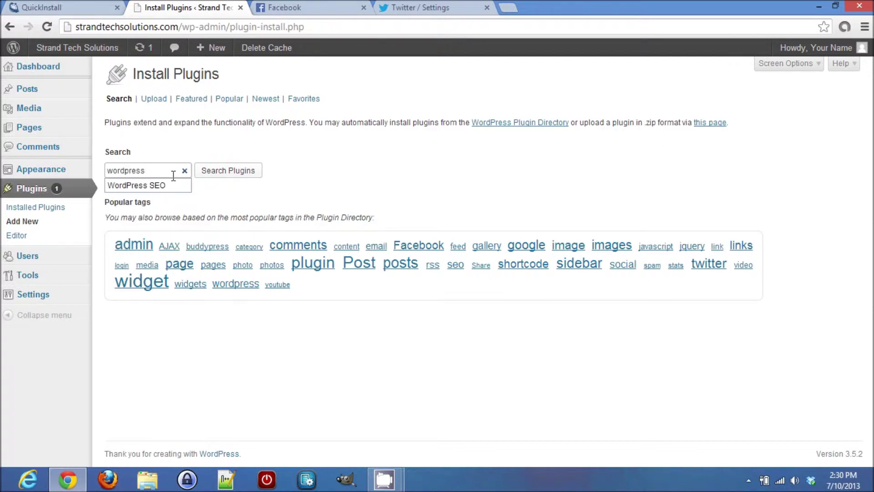
pyautogui.click(177, 184)
pyautogui.click(221, 174)
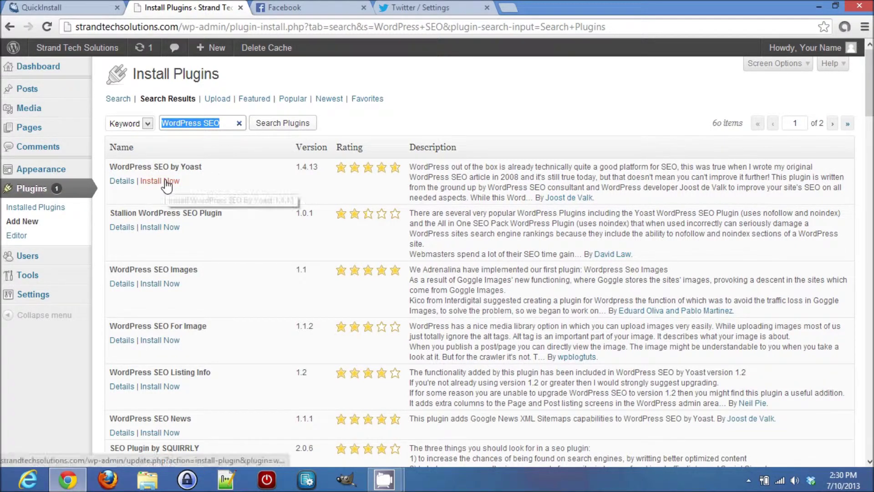
# Install the WordPress SEO by Yoast plugin and activate it.
pyautogui.click(165, 181)
pyautogui.click(464, 254)
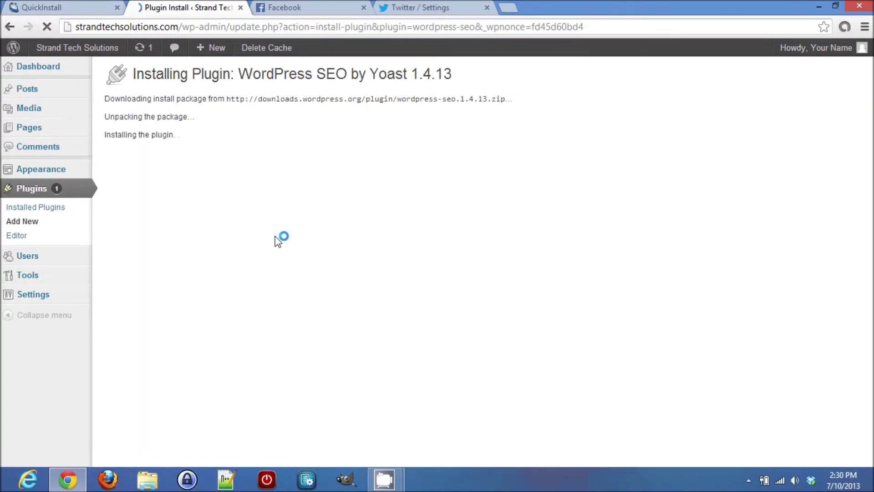
pyautogui.click(135, 173)
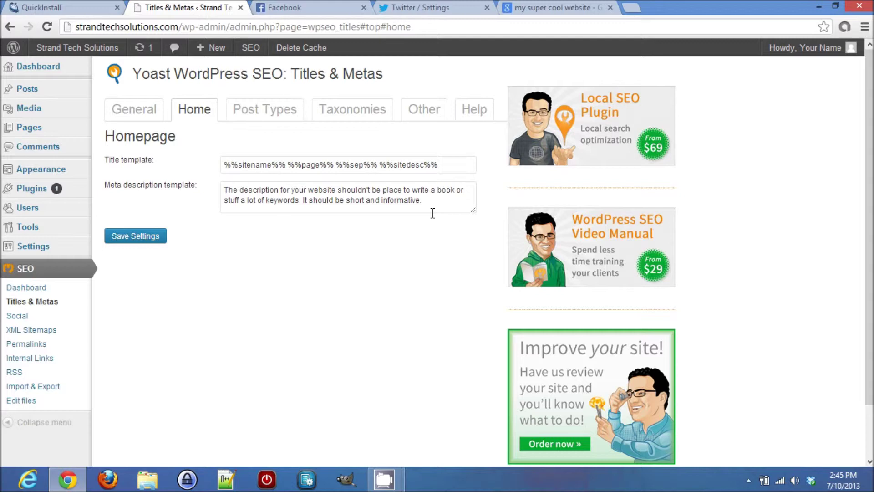
# Examine the page descriptions in the Google results for "my super cool website" and return to the WordPress admin.
pyautogui.click(532, 8)
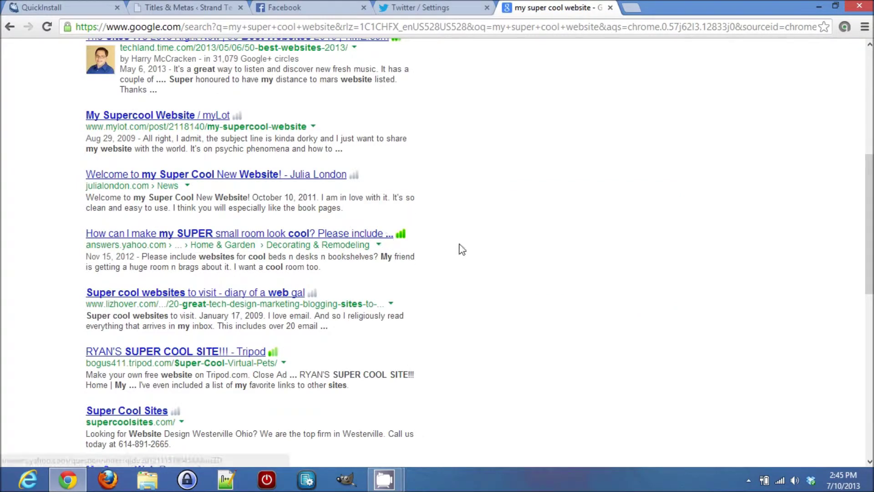
pyautogui.scroll(-3, 501, 248)
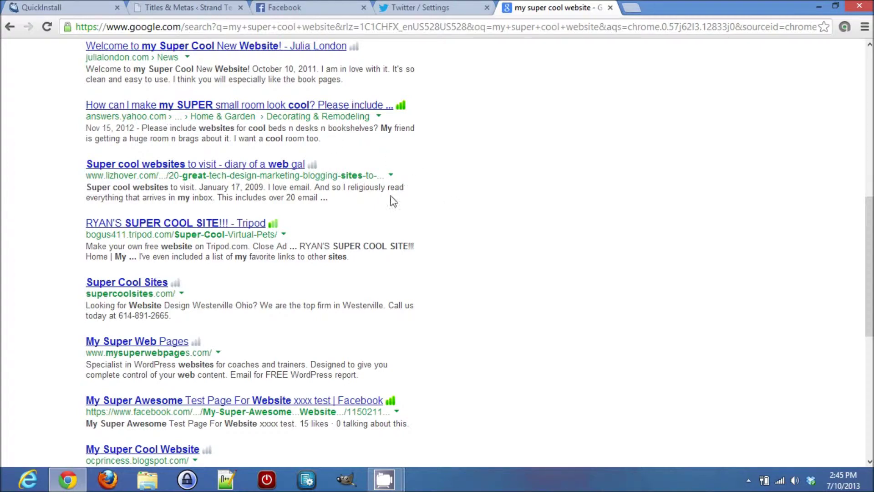
pyautogui.click(200, 7)
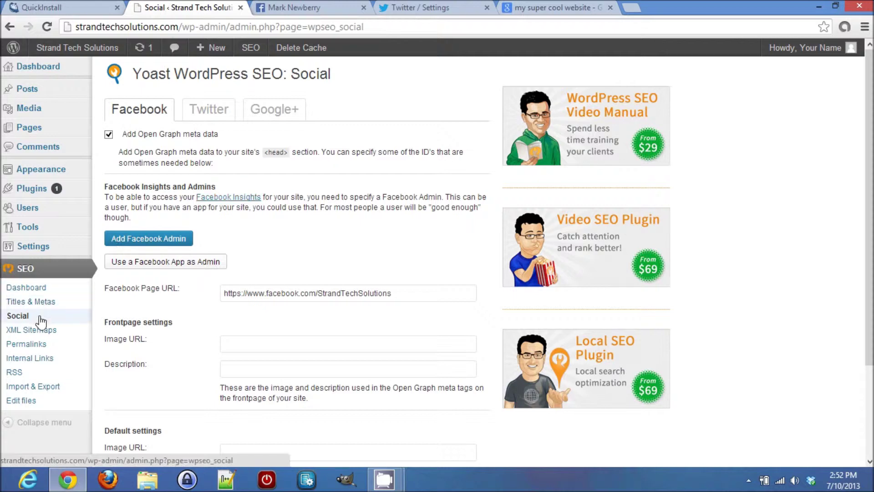
# Review the Facebook and Twitter options in Yoast's Social settings, including the page URL, username and image fields.
pyautogui.scroll(-3, 292, 244)
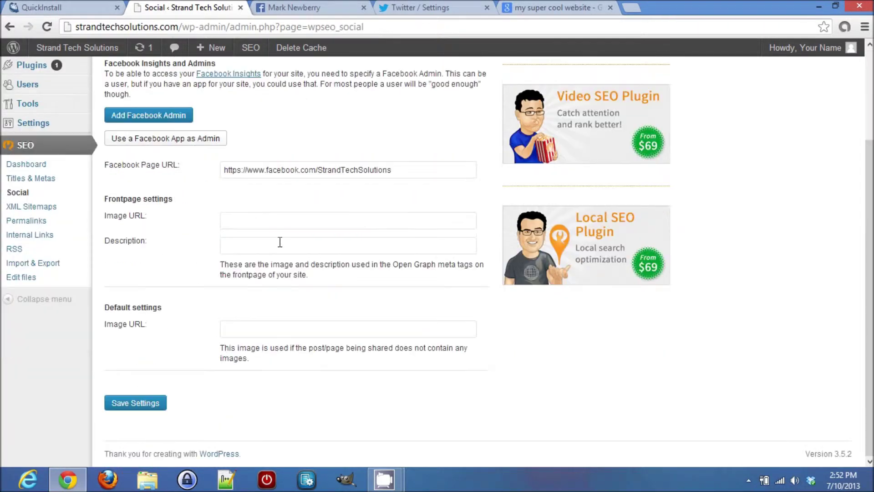
pyautogui.scroll(3, 155, 336)
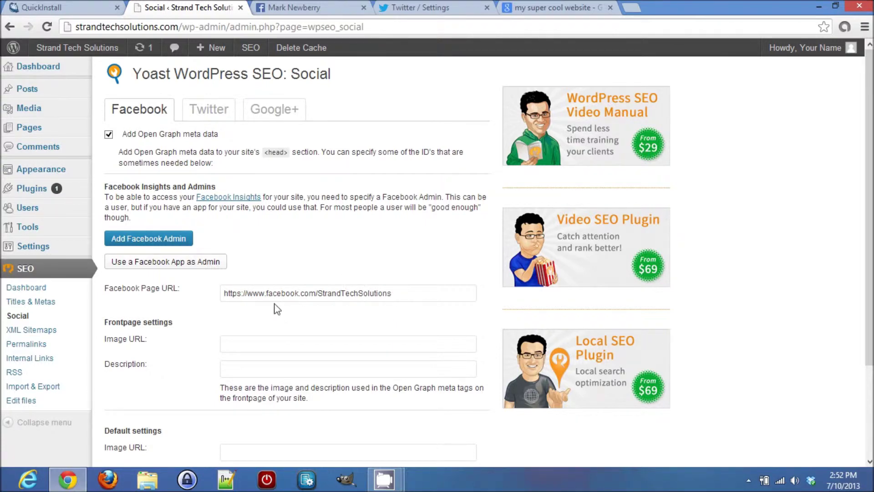
pyautogui.click(222, 115)
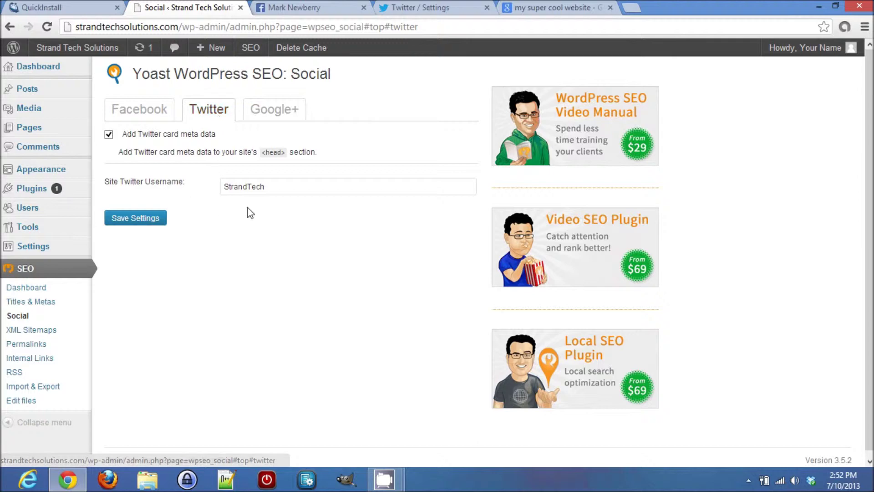
pyautogui.click(164, 117)
pyautogui.scroll(-3, 263, 290)
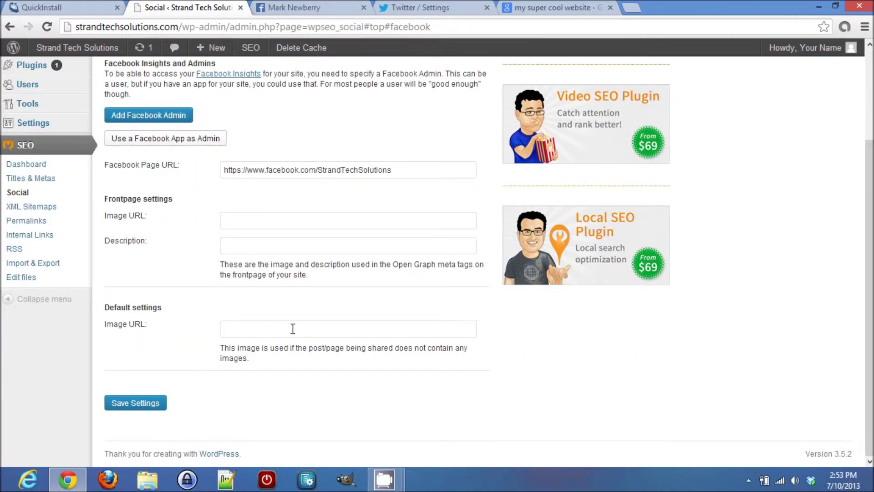
pyautogui.scroll(3, 191, 317)
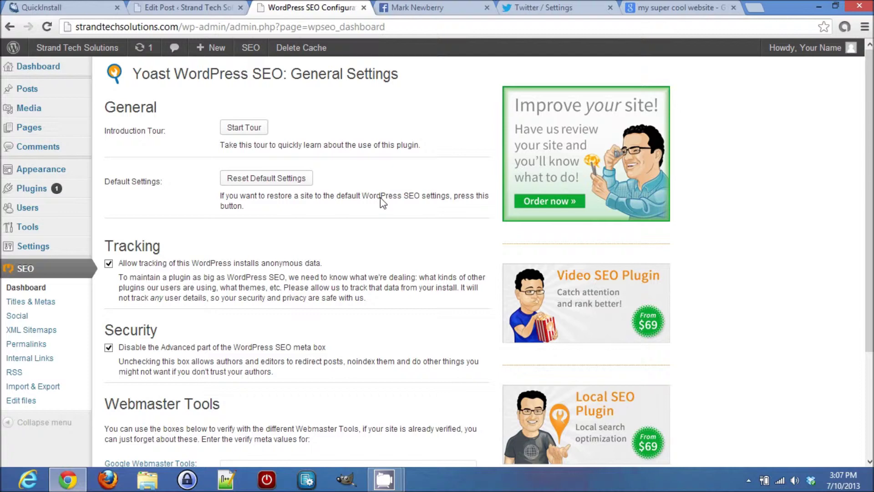
# Switch to the draft post's editor and review its content and the WordPress SEO by Yoast fields.
pyautogui.click(191, 6)
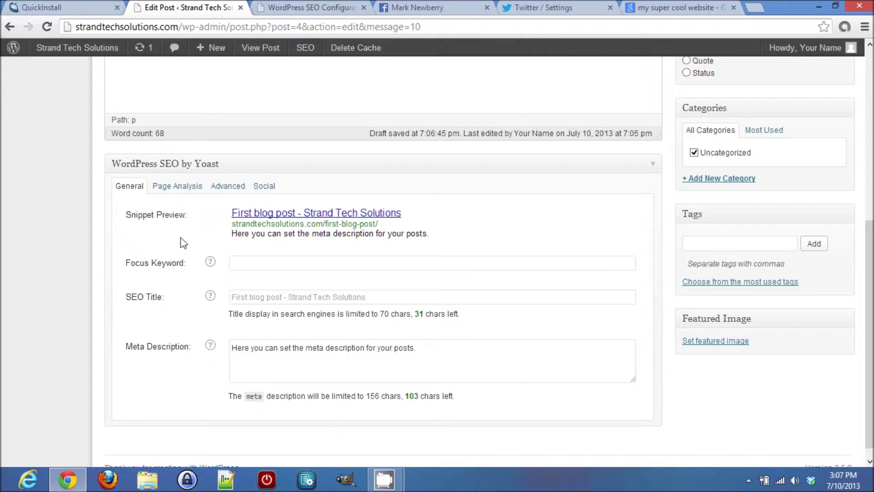
pyautogui.scroll(3, 446, 285)
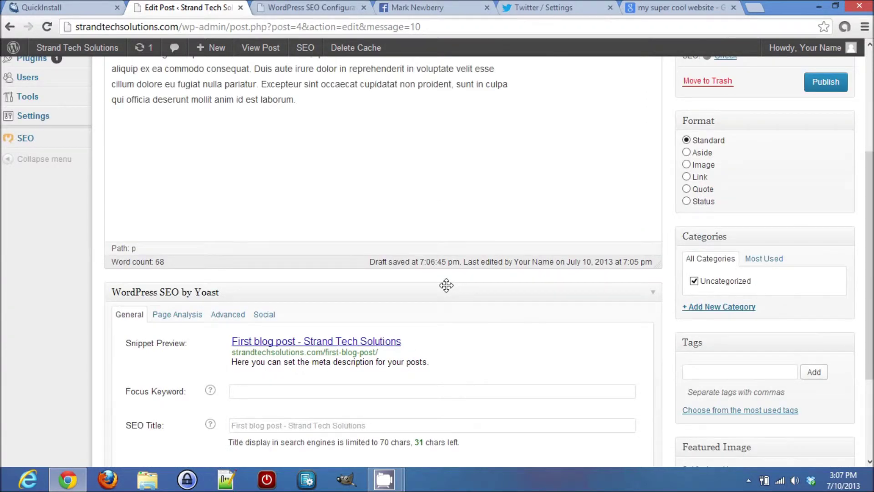
pyautogui.scroll(4, 447, 285)
pyautogui.scroll(-5, 383, 318)
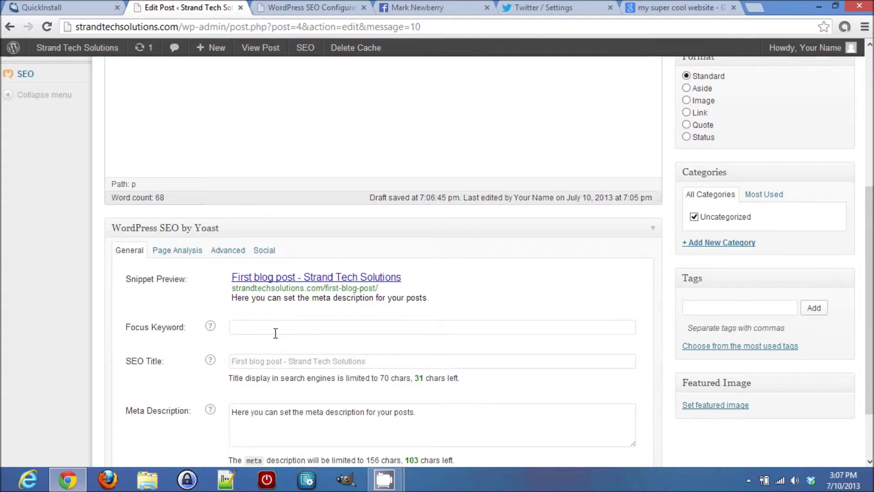
pyautogui.scroll(-1, 275, 335)
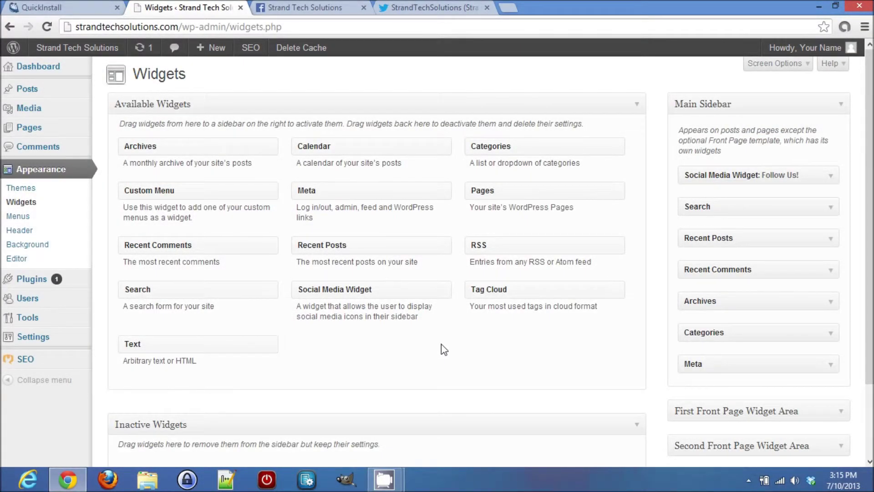
# Expand the Social Media Widget in the Main Sidebar and review its general settings and icon order.
pyautogui.click(713, 178)
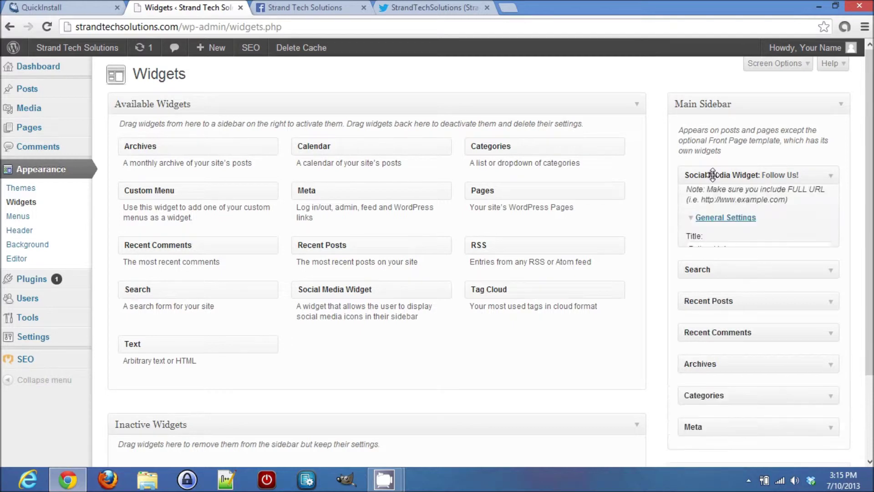
pyautogui.scroll(-3, 869, 137)
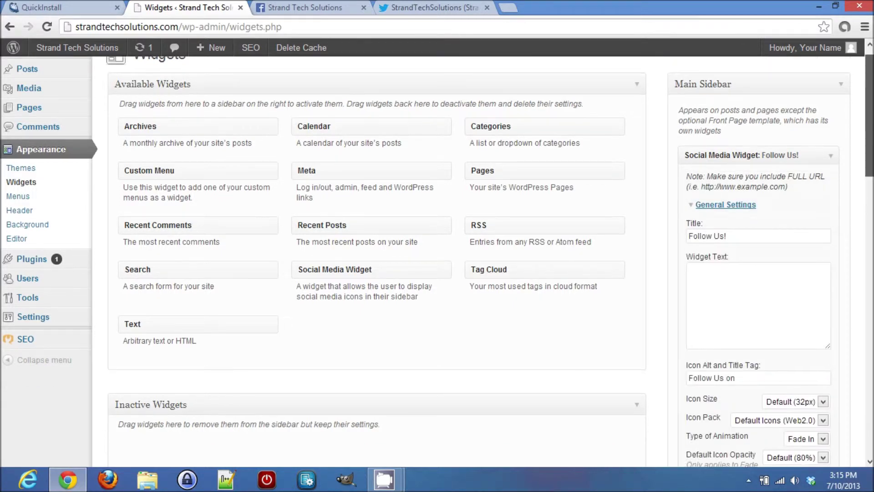
pyautogui.scroll(-9, 437, 257)
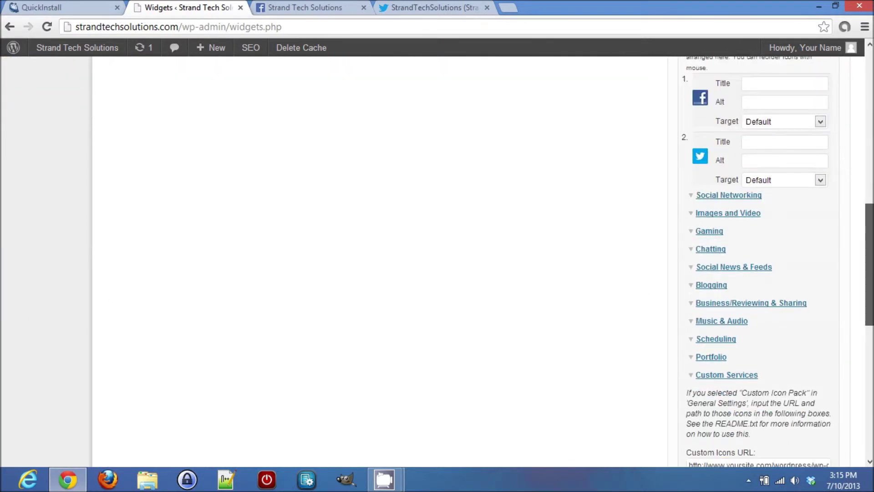
pyautogui.moveTo(869, 279)
pyautogui.mouseDown()
pyautogui.moveTo(869, 303)
pyautogui.moveTo(869, 292)
pyautogui.mouseUp()
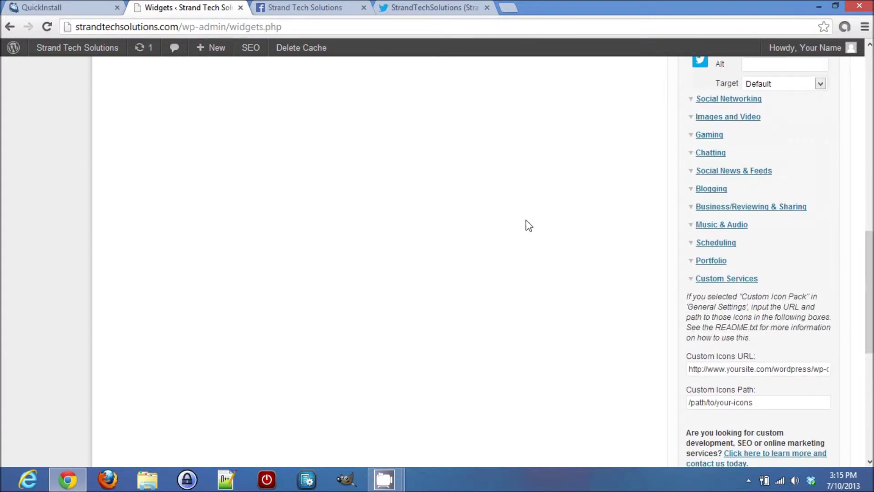
# Review the widget's Social Networking and Images and Video URL fields, collapse both sections, and visit the site.
pyautogui.click(754, 103)
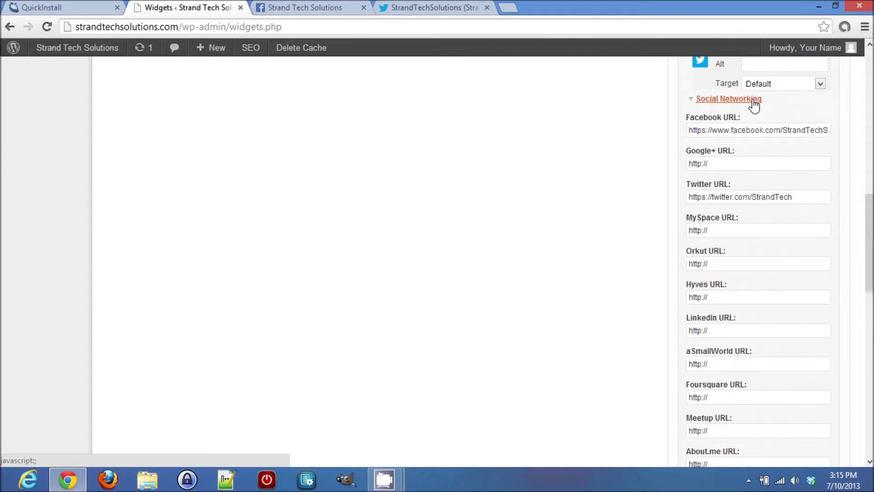
pyautogui.click(754, 101)
pyautogui.click(727, 118)
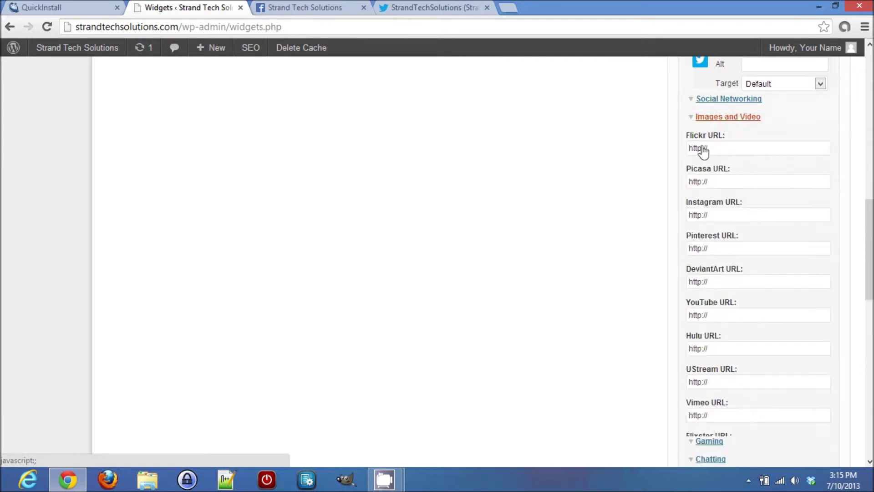
pyautogui.moveTo(873, 228); pyautogui.dragTo(873, 201)
pyautogui.click(749, 226)
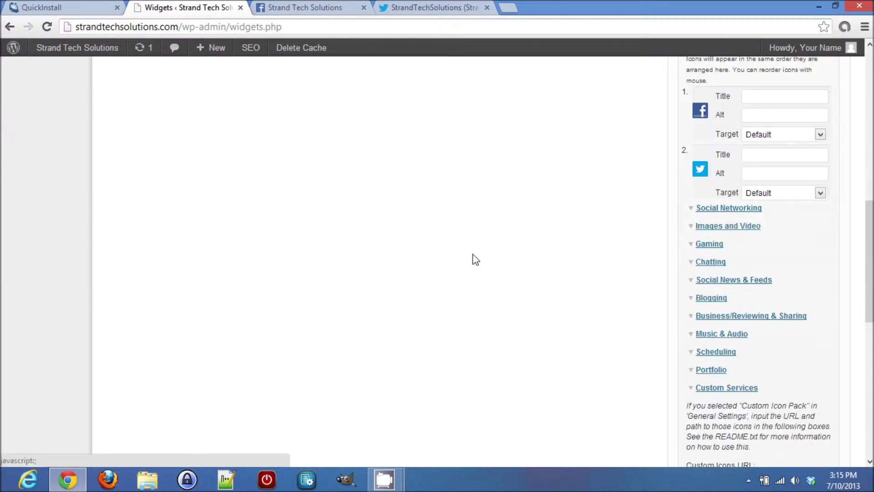
pyautogui.moveTo(82, 58)
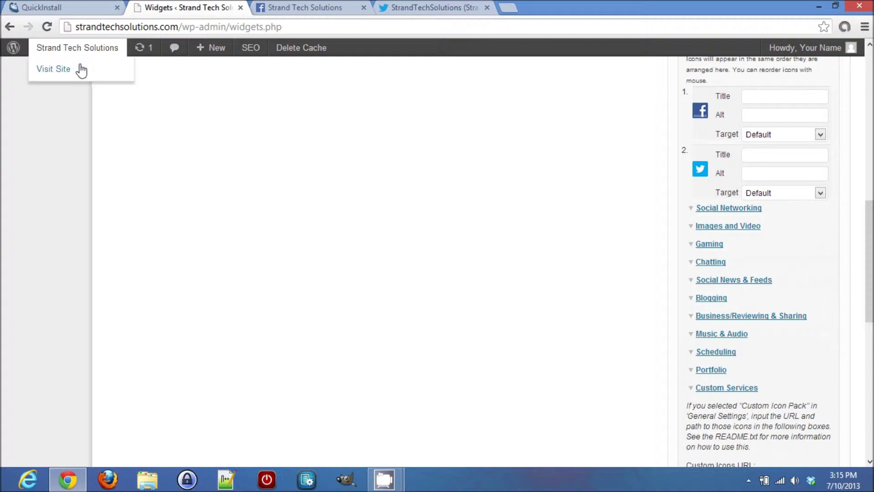
pyautogui.click(86, 72)
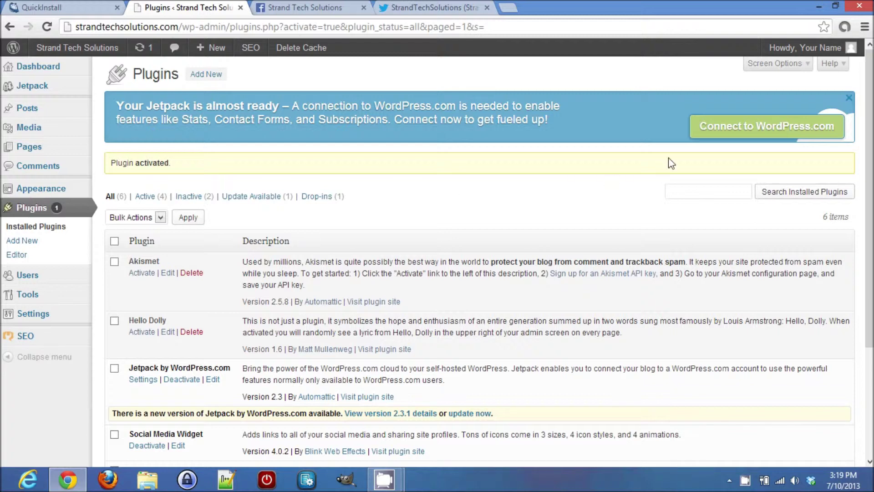
# Connect Jetpack to WordPress.com and open the Sharing settings.
pyautogui.click(727, 130)
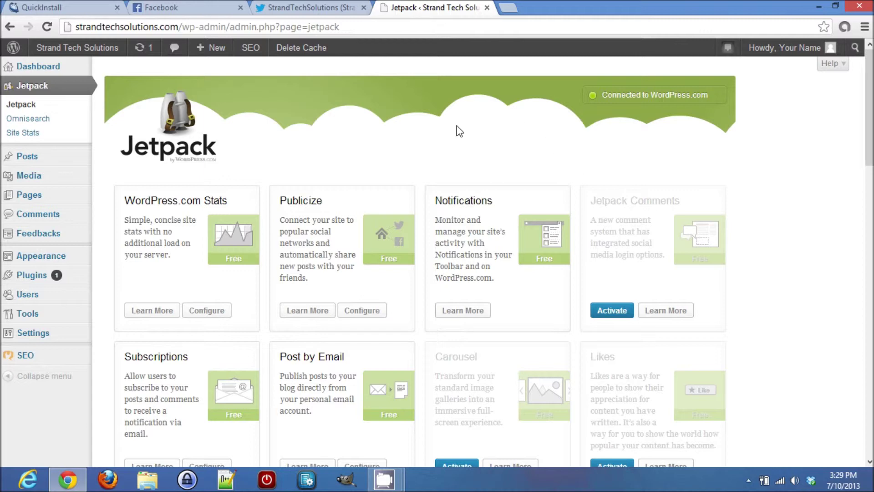
pyautogui.moveTo(48, 335)
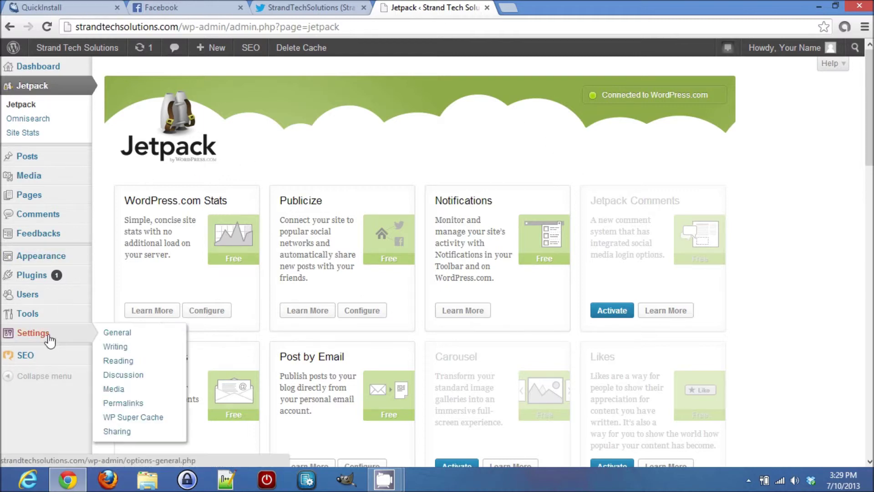
pyautogui.click(145, 432)
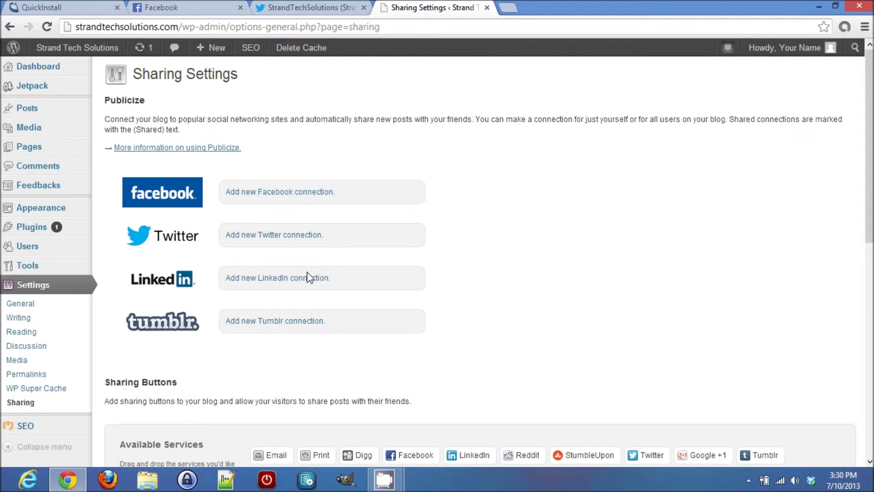
# Add a Publicize connection to Twitter by authorizing WordPress.com, and start adding a Facebook connection.
pyautogui.click(304, 237)
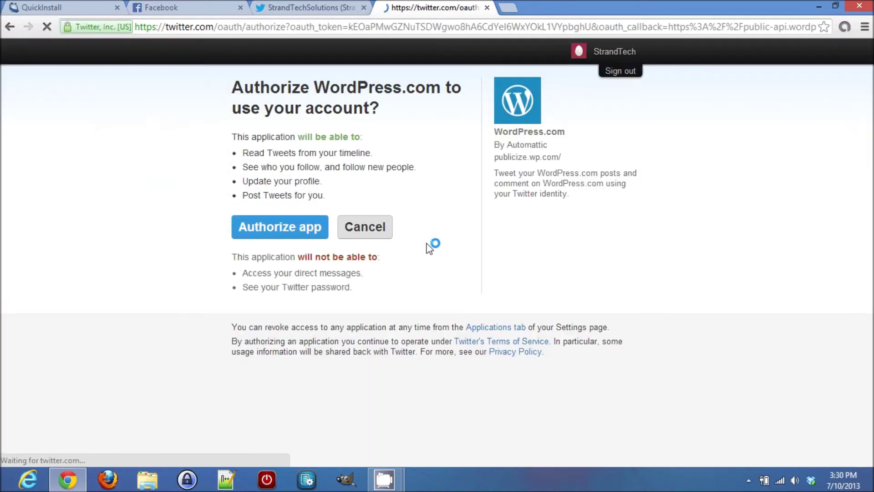
pyautogui.click(286, 233)
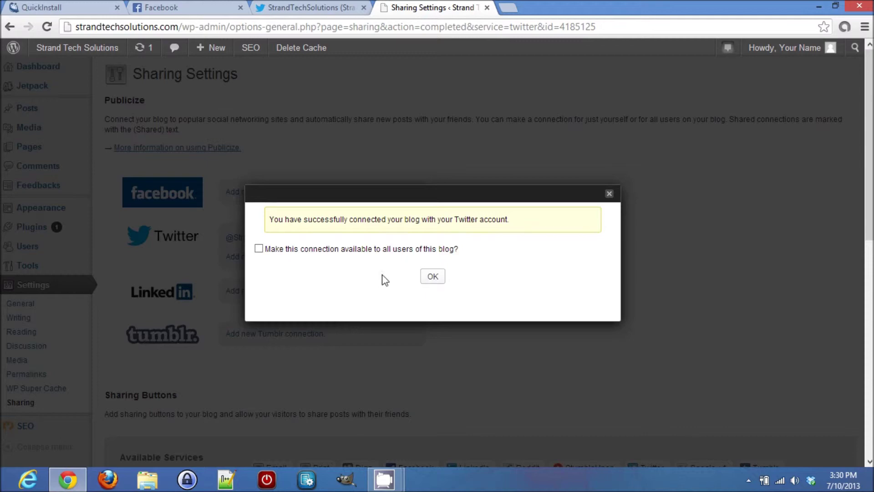
pyautogui.click(436, 279)
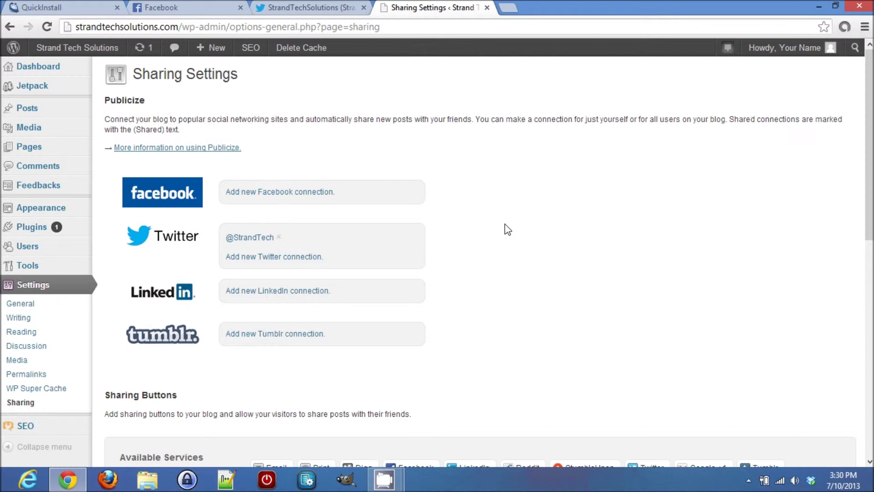
pyautogui.click(293, 194)
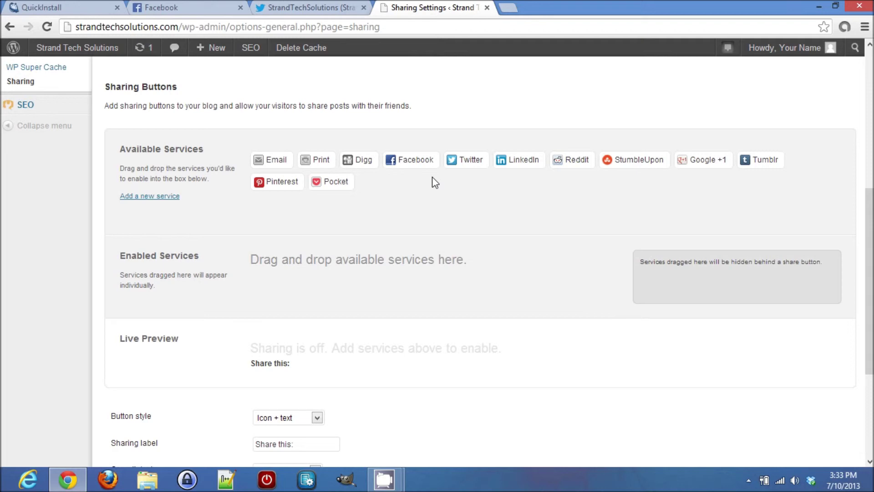
# Enable the Facebook and Twitter sharing buttons, set their links to open in a new window, and save the changes.
pyautogui.moveTo(421, 165); pyautogui.dragTo(289, 297)
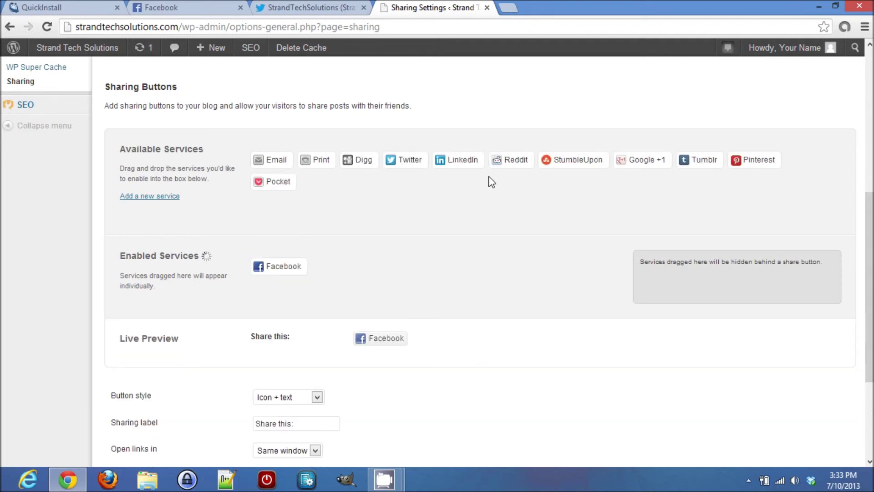
pyautogui.moveTo(409, 161); pyautogui.dragTo(374, 280)
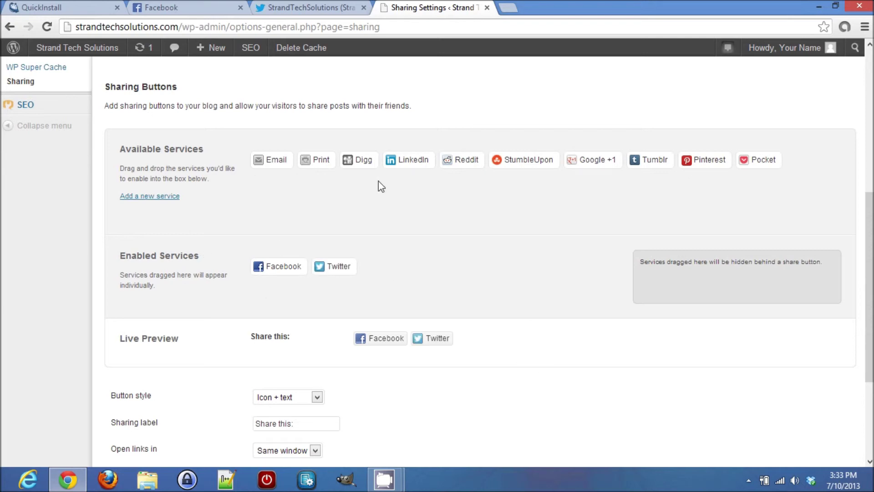
pyautogui.scroll(-4, 452, 397)
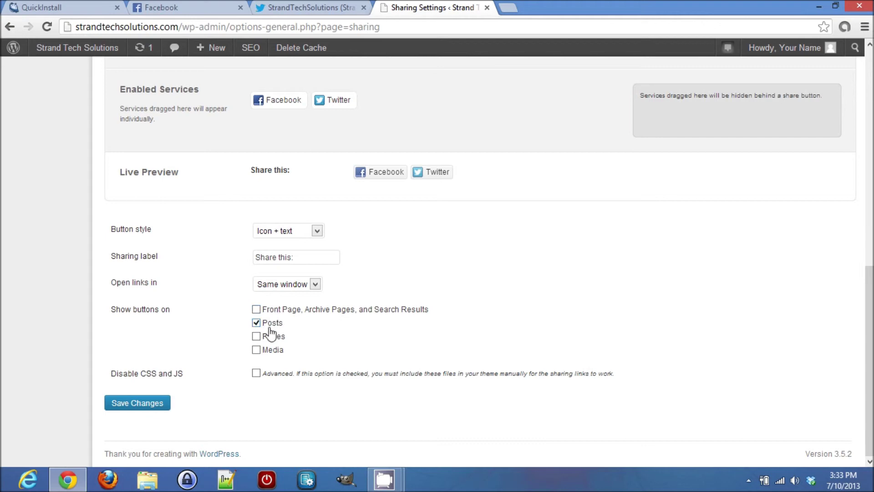
pyautogui.click(315, 284)
pyautogui.click(301, 297)
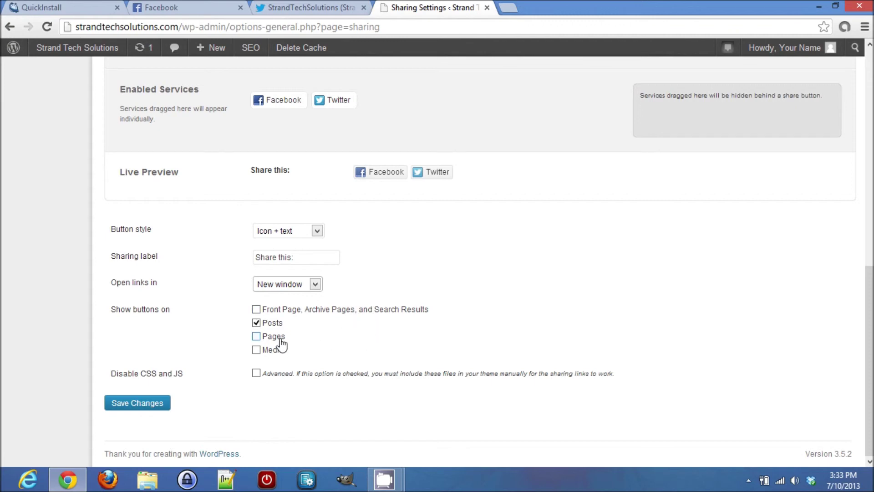
pyautogui.click(145, 404)
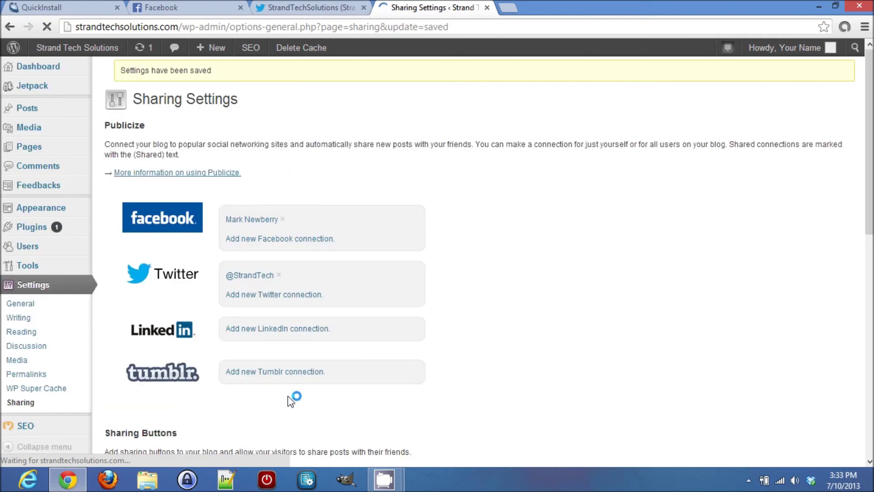
# Visit the site, open the "Hello world!" post and try its Twitter share button.
pyautogui.moveTo(100, 52)
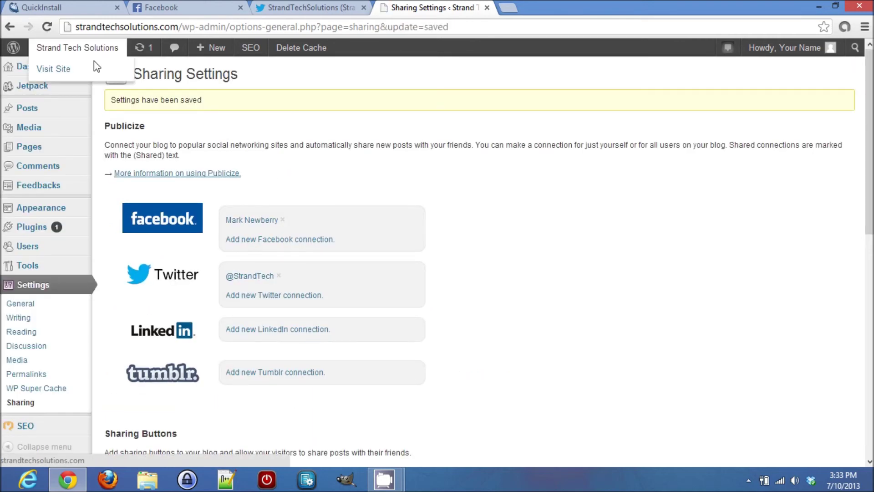
pyautogui.click(94, 69)
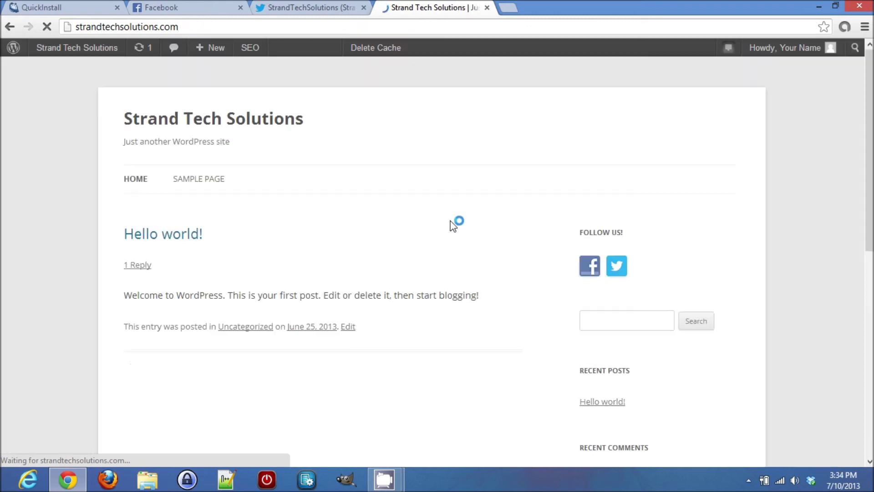
pyautogui.click(183, 238)
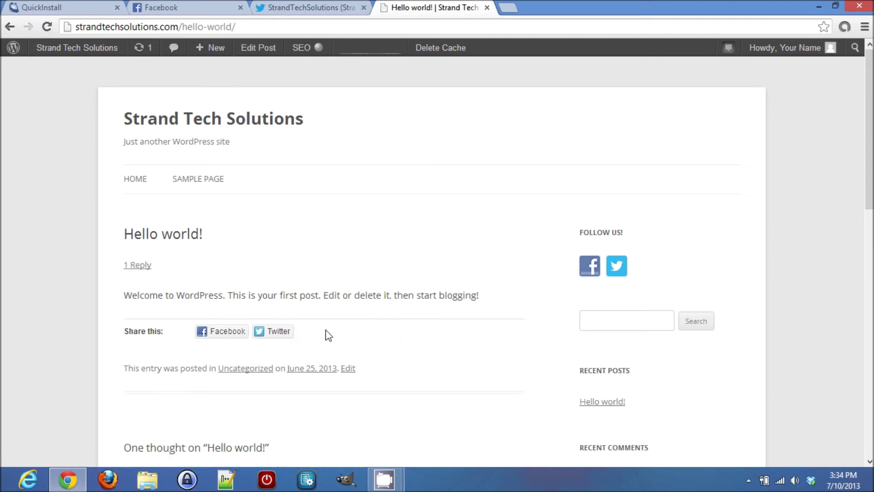
pyautogui.click(278, 336)
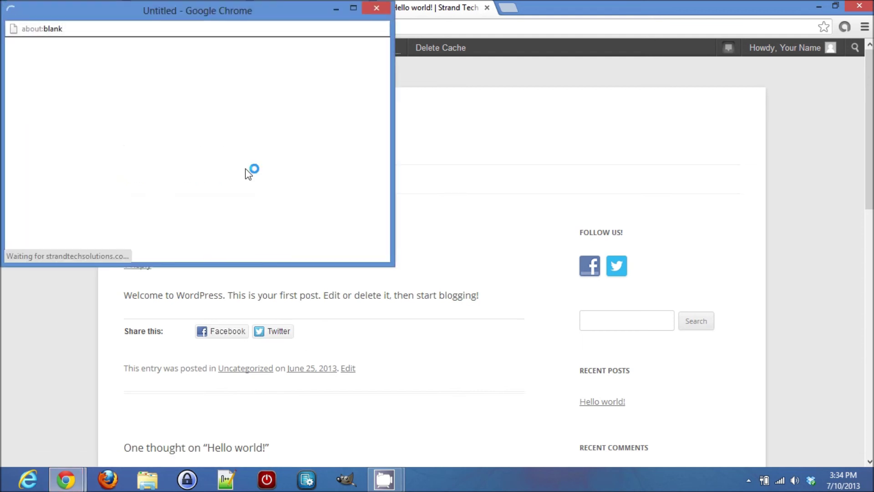